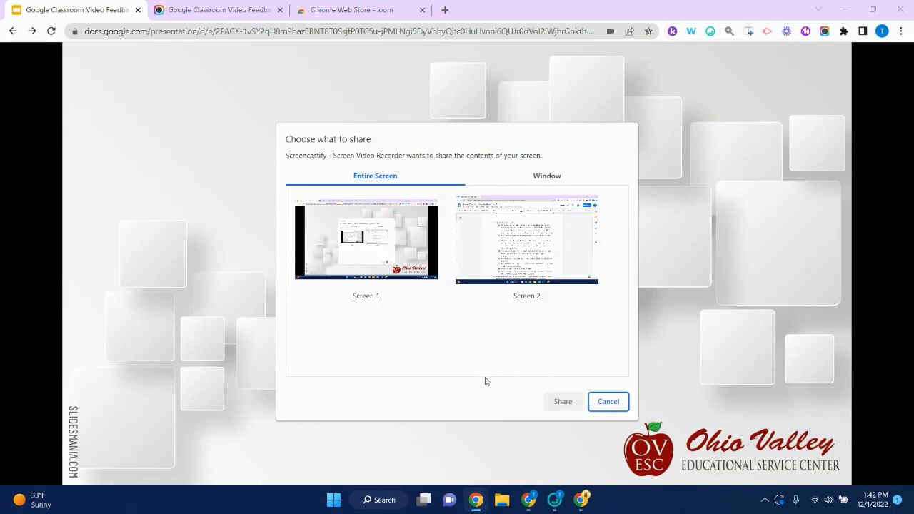
- Share Screen 1 as the entire screen to begin recording the Screencastify title slide
{"action": "left_click", "coordinate": [362, 258]}
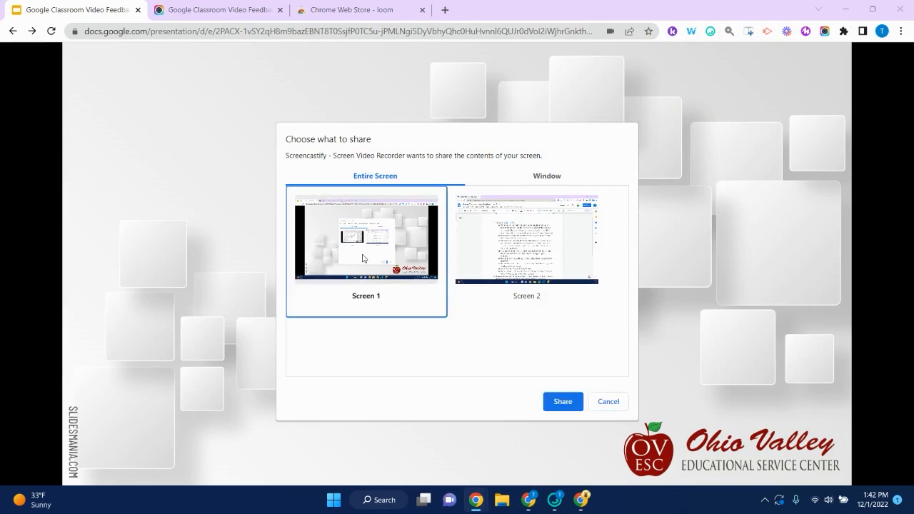
{"action": "left_click", "coordinate": [563, 402]}
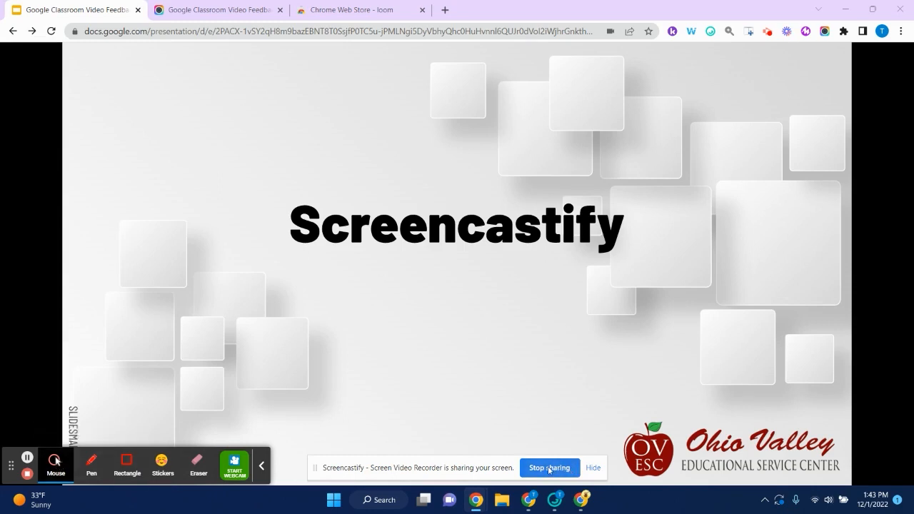
- Hide the screen-sharing notice and stop the 40-second recording from the Screencastify extension panel
{"action": "left_click", "coordinate": [593, 468]}
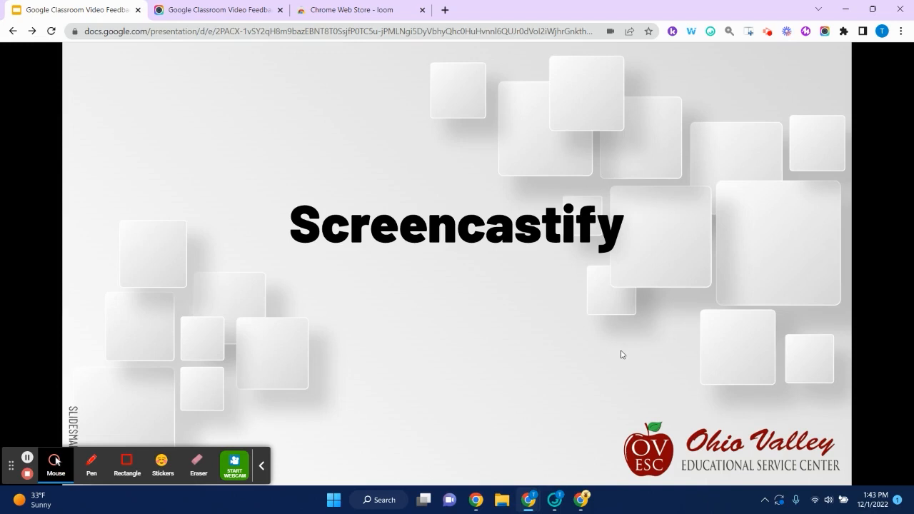
{"action": "left_click", "coordinate": [767, 32]}
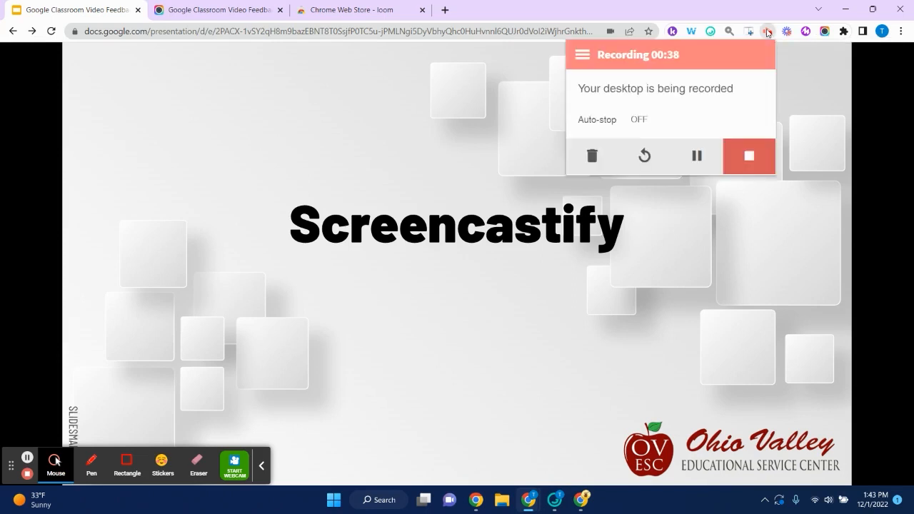
{"action": "left_click", "coordinate": [742, 158]}
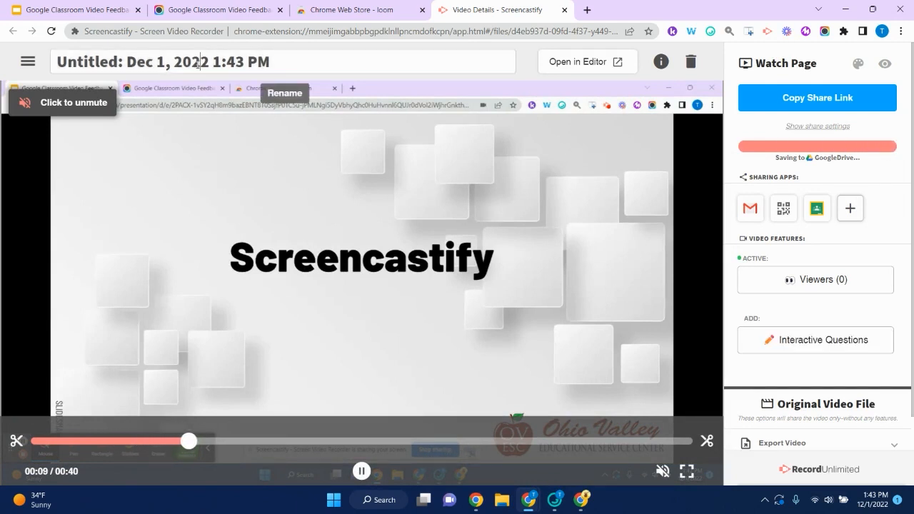
- Leave the video title unchanged, copy the video's share link, and launch the Loom recorder
{"action": "left_click", "coordinate": [199, 64]}
{"action": "double_click", "coordinate": [197, 63]}
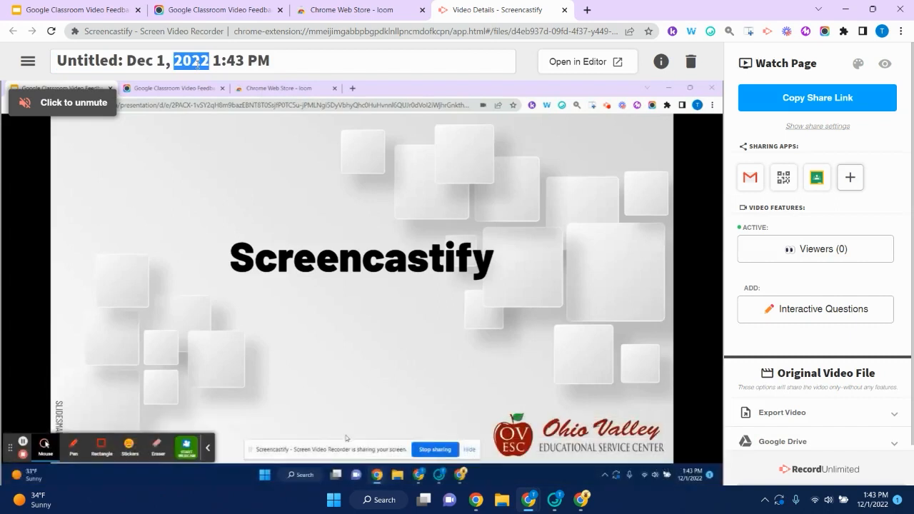
{"action": "left_click", "coordinate": [272, 61]}
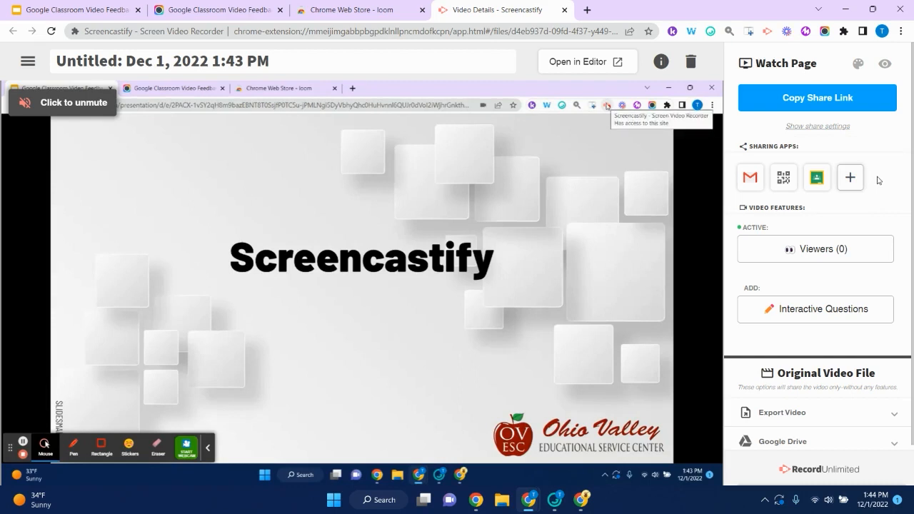
{"action": "left_click", "coordinate": [813, 100]}
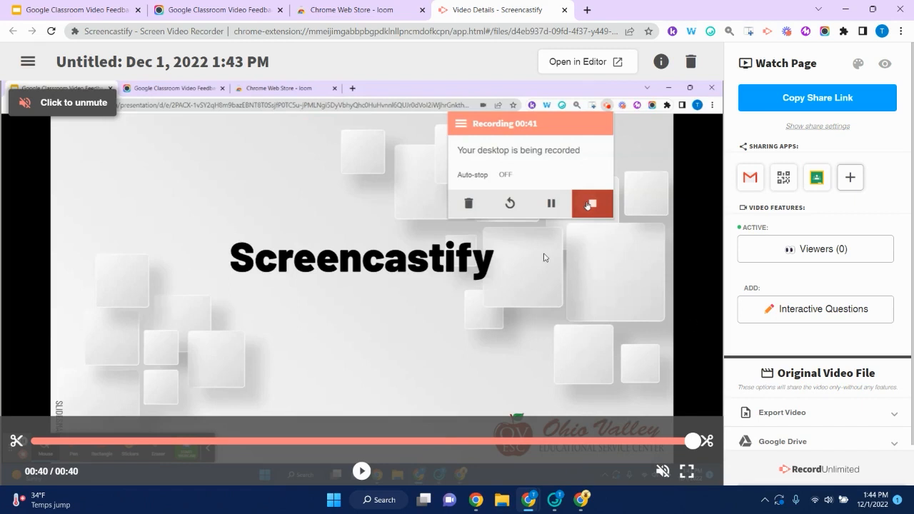
{"action": "left_click", "coordinate": [787, 32]}
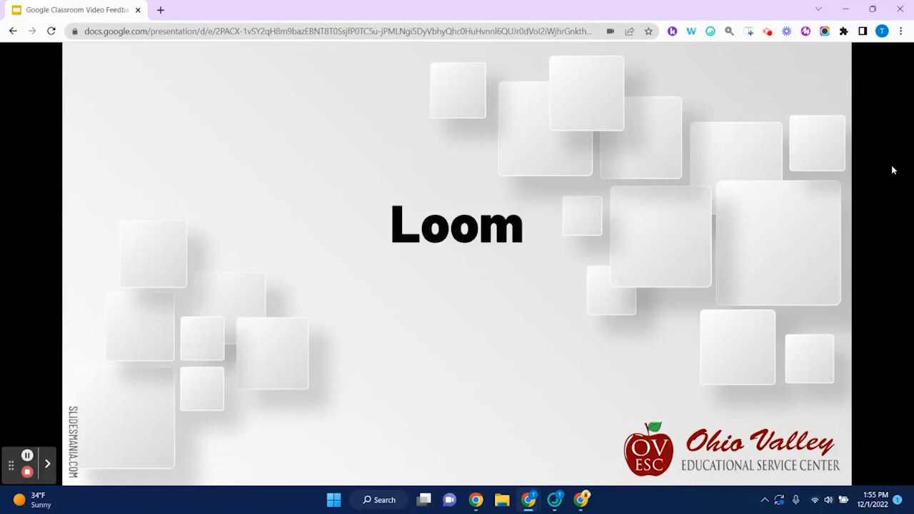
- Switch the Loom recorder's mode to Screen Only, with no camera, on Full Desktop
{"action": "left_click", "coordinate": [787, 31]}
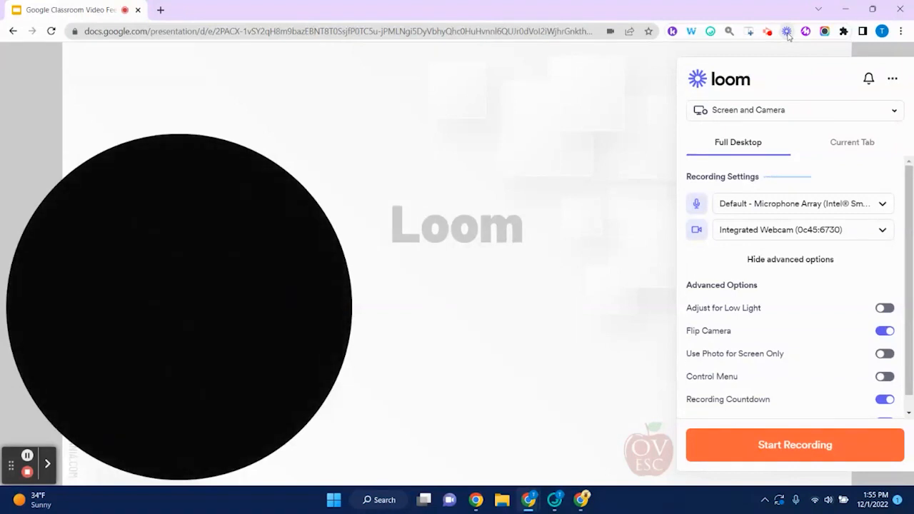
{"action": "left_click", "coordinate": [853, 113]}
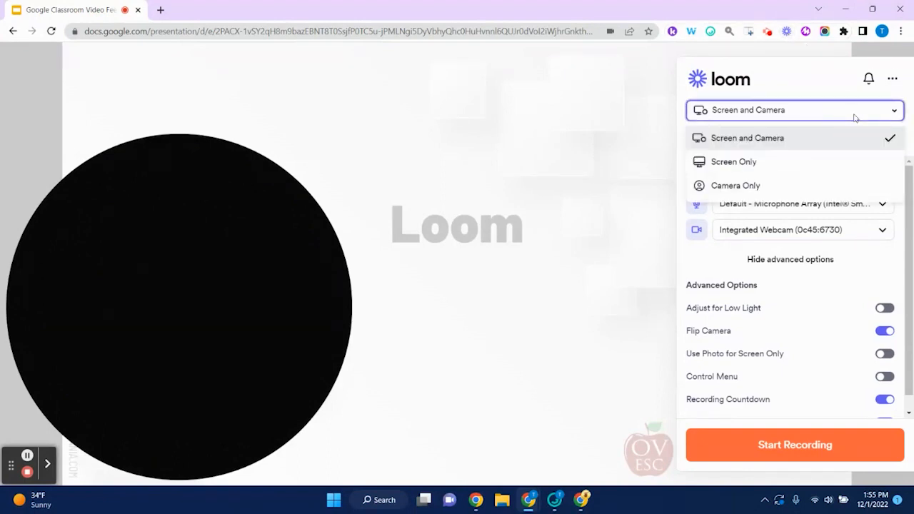
{"action": "left_click", "coordinate": [840, 165]}
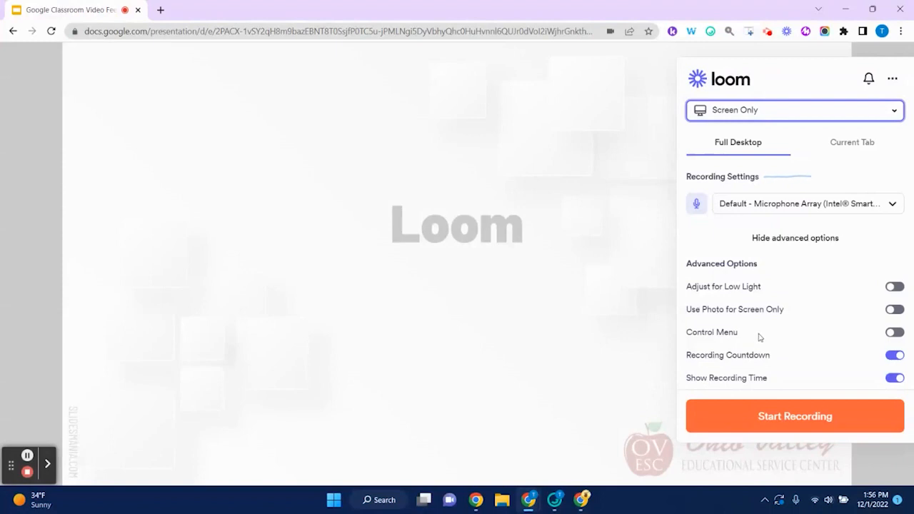
- Start the Loom recording of Screen 1 and hide the screen-sharing notice
{"action": "left_click", "coordinate": [804, 420]}
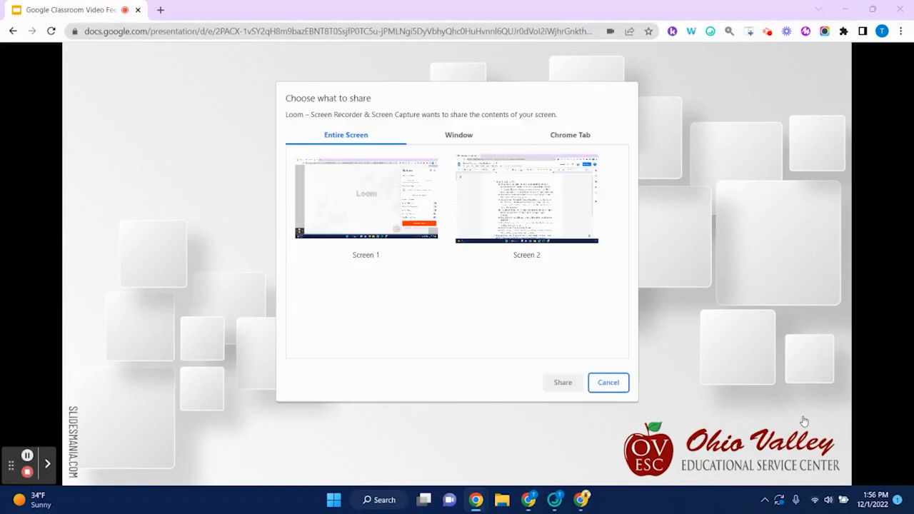
{"action": "left_click", "coordinate": [352, 214]}
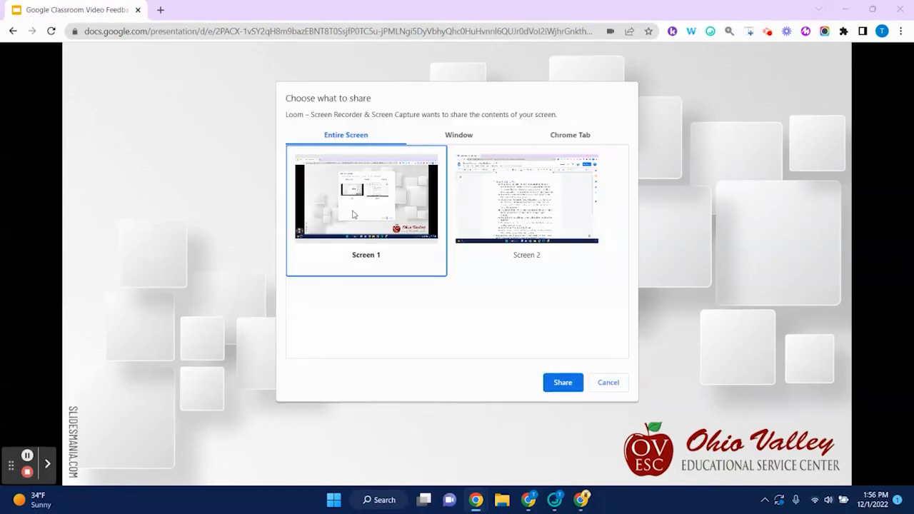
{"action": "left_click", "coordinate": [561, 384]}
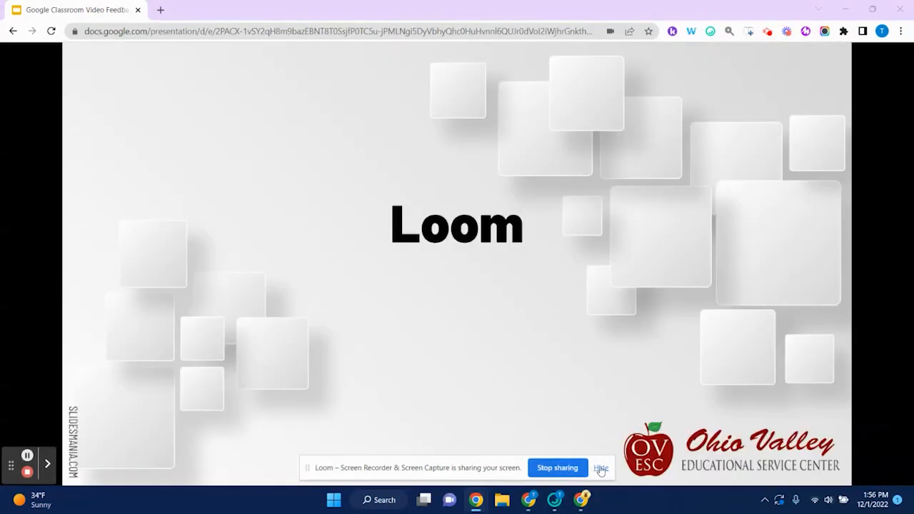
{"action": "left_click", "coordinate": [601, 468]}
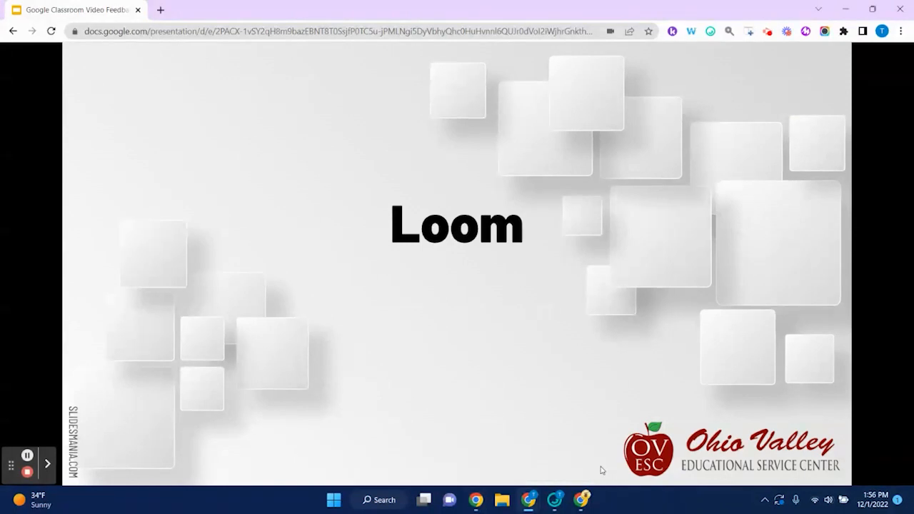
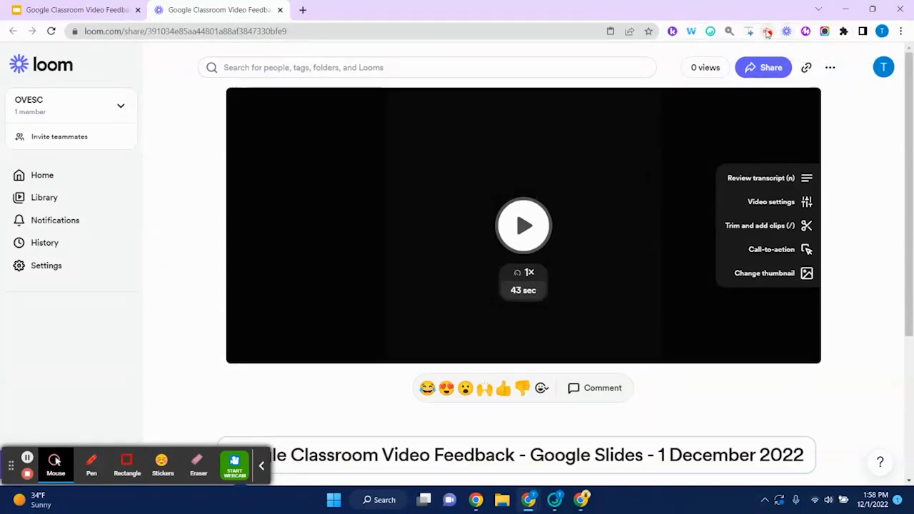
- Bring up the Loom recording controls from the extension icon to end the recording
{"action": "left_click", "coordinate": [768, 33]}
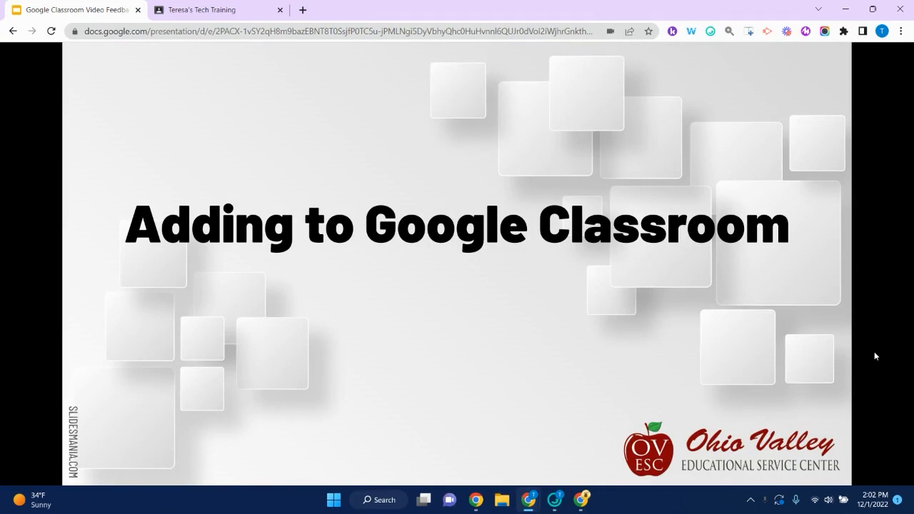
- Open the student's turned-in document for the Video Feedback Assignment from Classwork in the grading view
{"action": "left_click", "coordinate": [222, 13]}
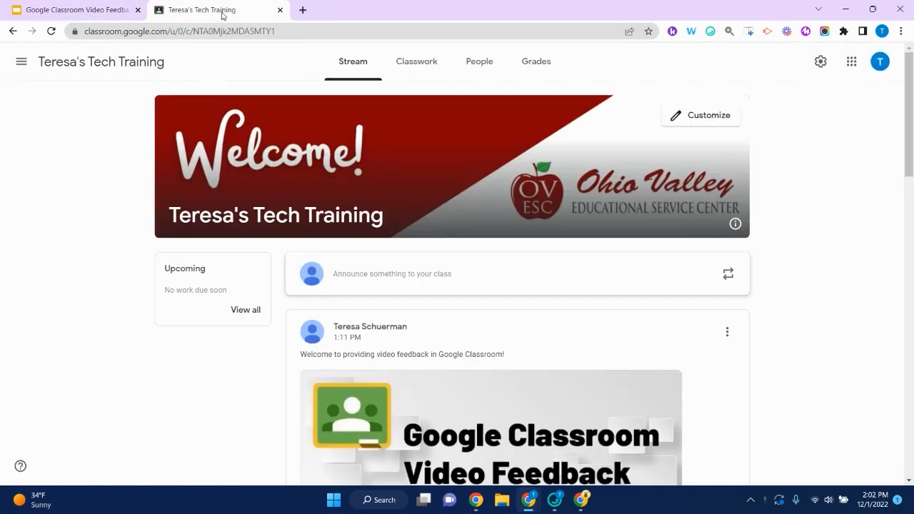
{"action": "left_click", "coordinate": [414, 67]}
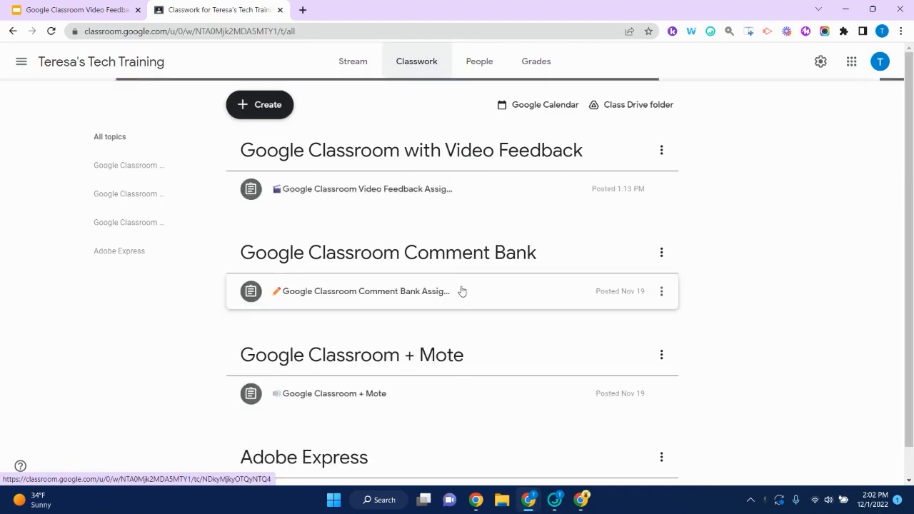
{"action": "left_click", "coordinate": [362, 191]}
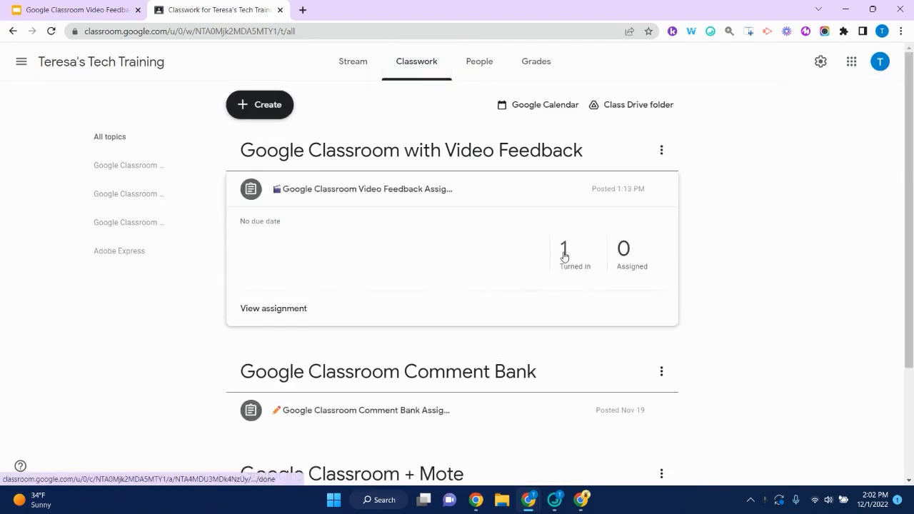
{"action": "left_click", "coordinate": [564, 255]}
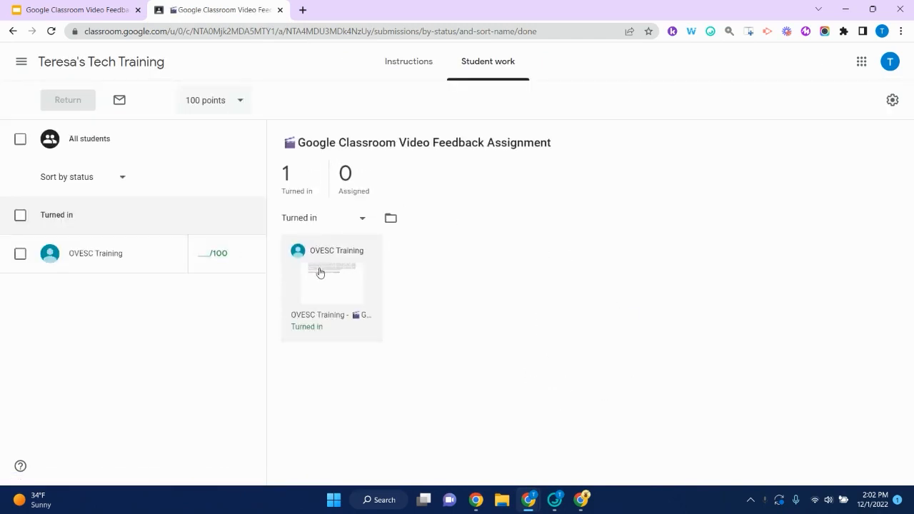
{"action": "left_click", "coordinate": [319, 272]}
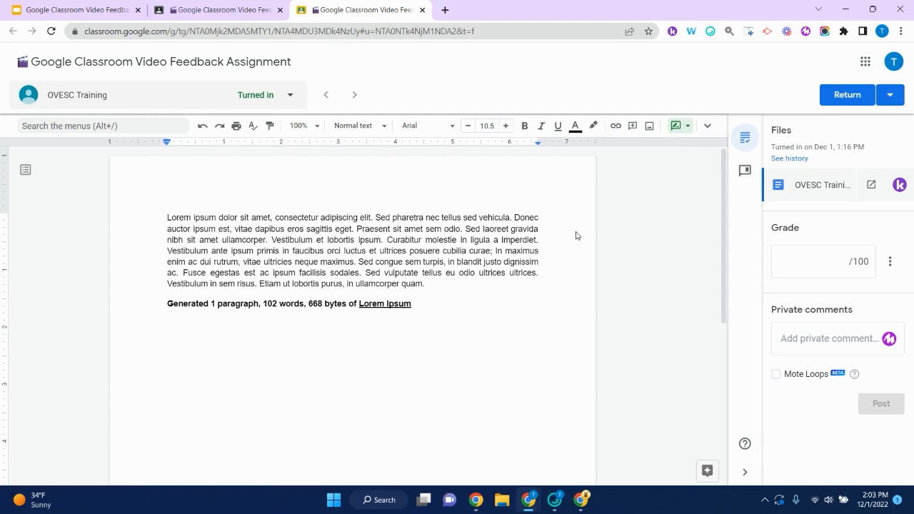
- Start a Screencastify Desktop recording that shares the whole of Screen 1
{"action": "left_click", "coordinate": [767, 31]}
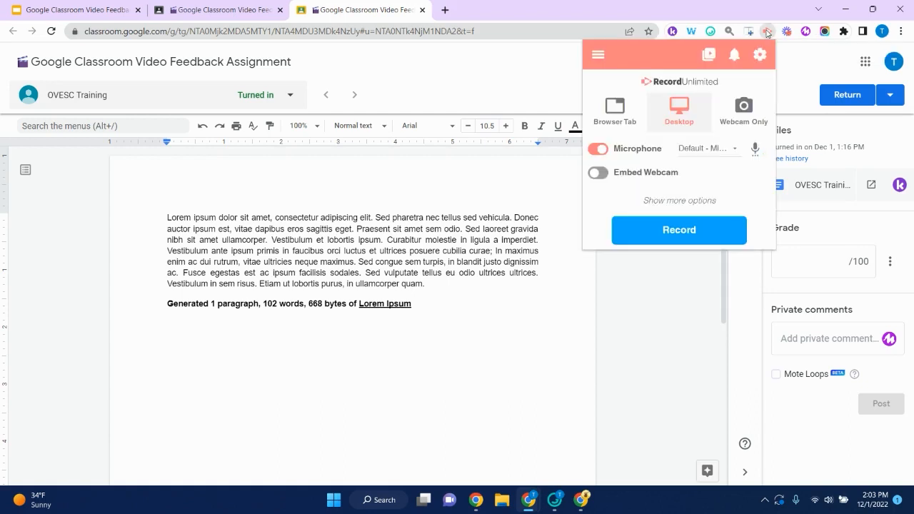
{"action": "left_click", "coordinate": [669, 238]}
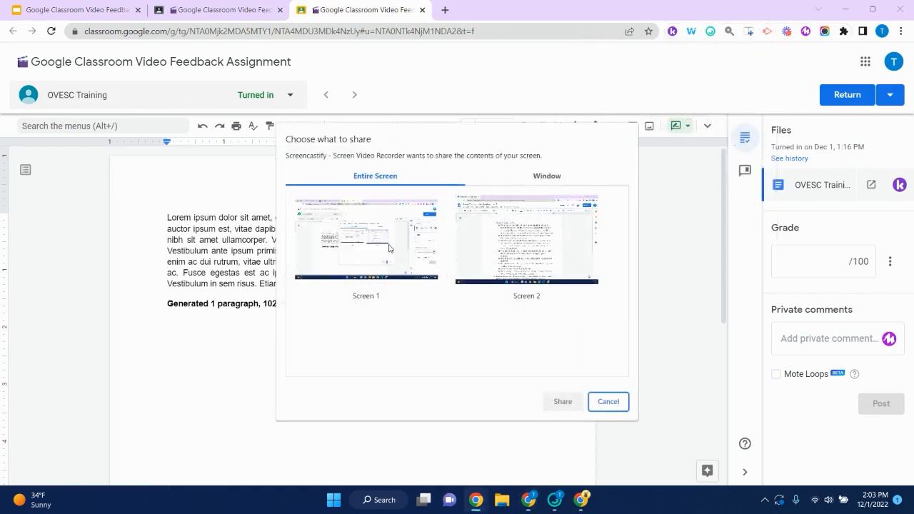
{"action": "left_click", "coordinate": [389, 247]}
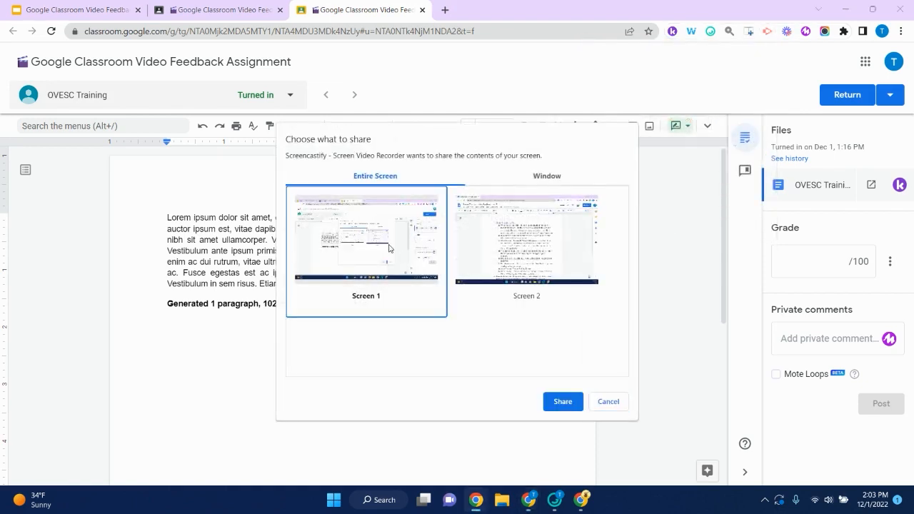
{"action": "left_click", "coordinate": [561, 402]}
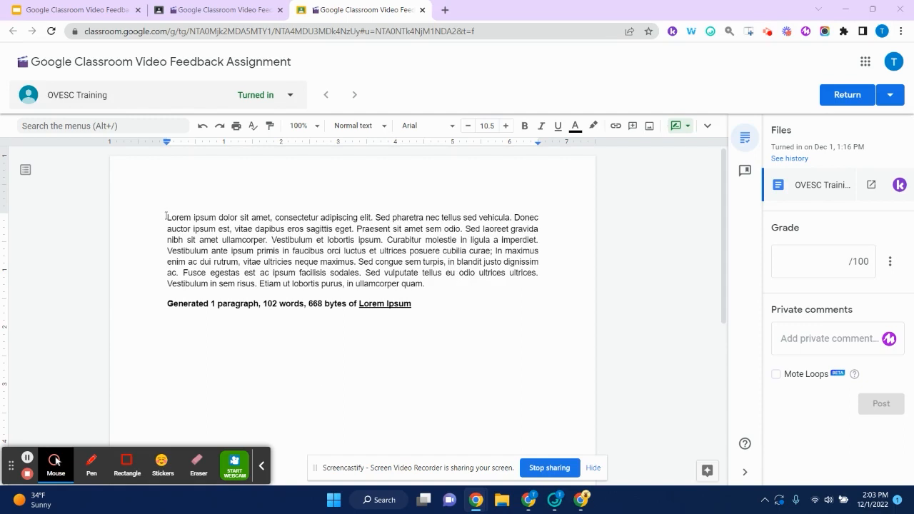
- Highlight the first sentence and 'Vestibulum et lobortis ipsum', then switch to the Pen drawing tool
{"action": "left_click_drag", "start_coordinate": [167, 216], "coordinate": [374, 217]}
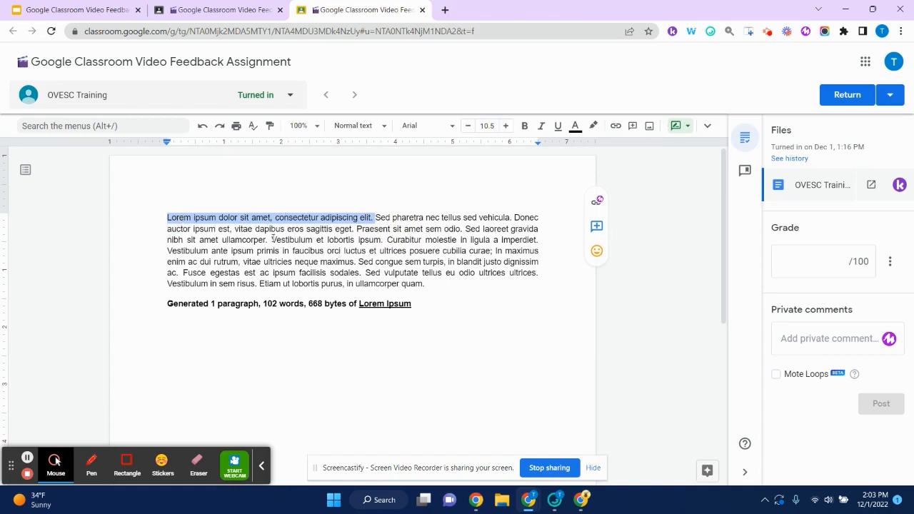
{"action": "left_click_drag", "start_coordinate": [272, 239], "coordinate": [381, 240]}
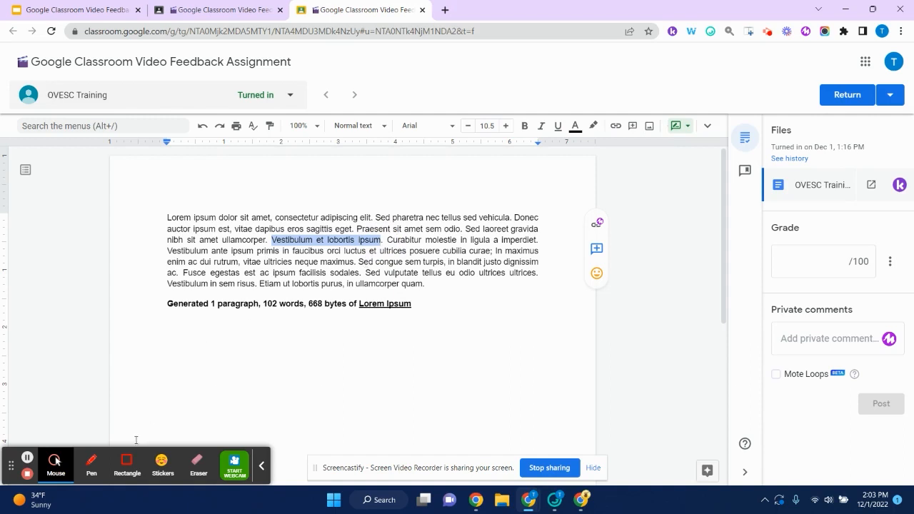
{"action": "left_click", "coordinate": [54, 463]}
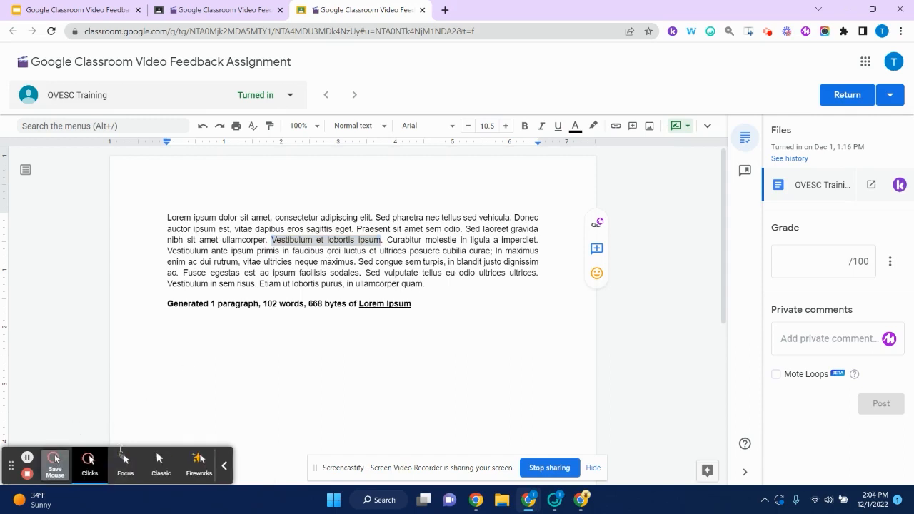
{"action": "left_click", "coordinate": [55, 464]}
{"action": "left_click", "coordinate": [96, 465]}
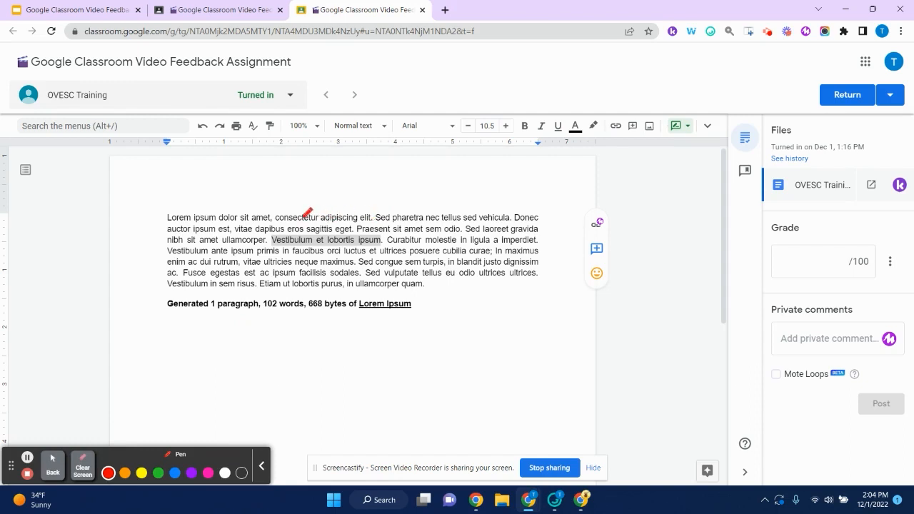
- Draw a red circle around 'Vestibulum et lobortis ipsum' and bring up the recording panel
{"action": "mouse_move", "coordinate": [306, 211]}
{"action": "left_mouse_down"}
{"action": "mouse_move", "coordinate": [265, 243]}
{"action": "mouse_move", "coordinate": [315, 295]}
{"action": "mouse_move", "coordinate": [431, 249]}
{"action": "mouse_move", "coordinate": [341, 184]}
{"action": "mouse_move", "coordinate": [291, 204]}
{"action": "mouse_move", "coordinate": [284, 228]}
{"action": "left_mouse_up"}
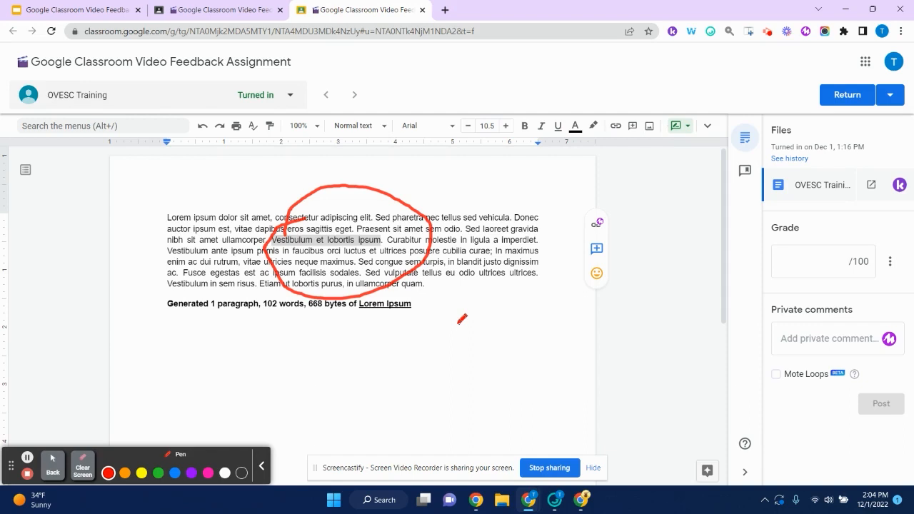
{"action": "left_click", "coordinate": [767, 33]}
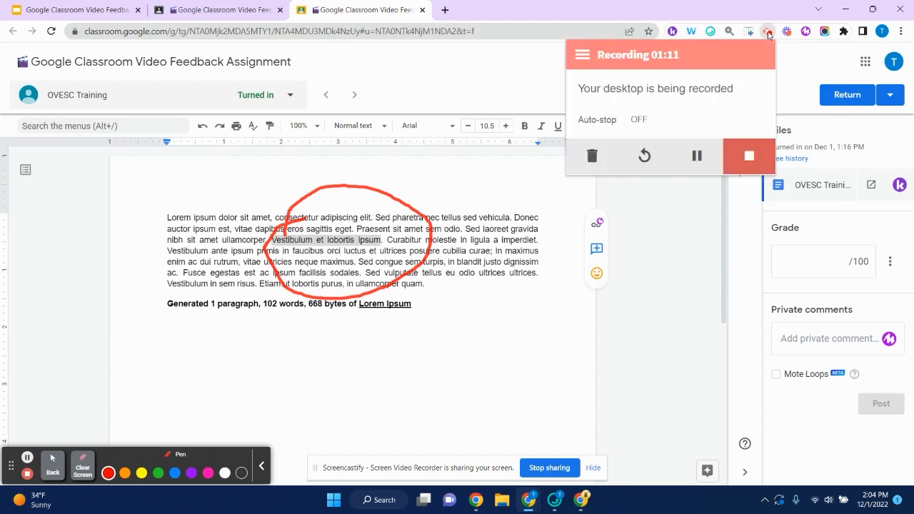
- Stop the recording at 01:12, copy the video's share link, and return to the Classroom tab
{"action": "left_click", "coordinate": [748, 158]}
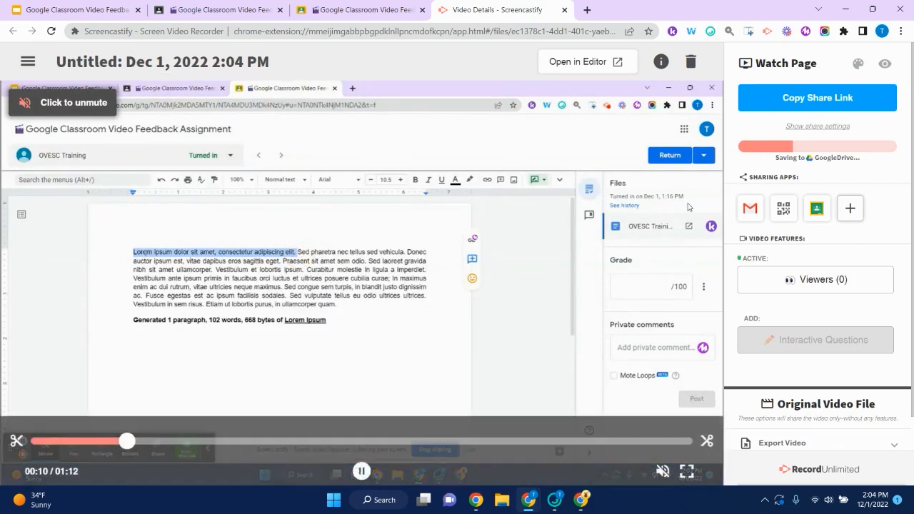
{"action": "left_click", "coordinate": [799, 98]}
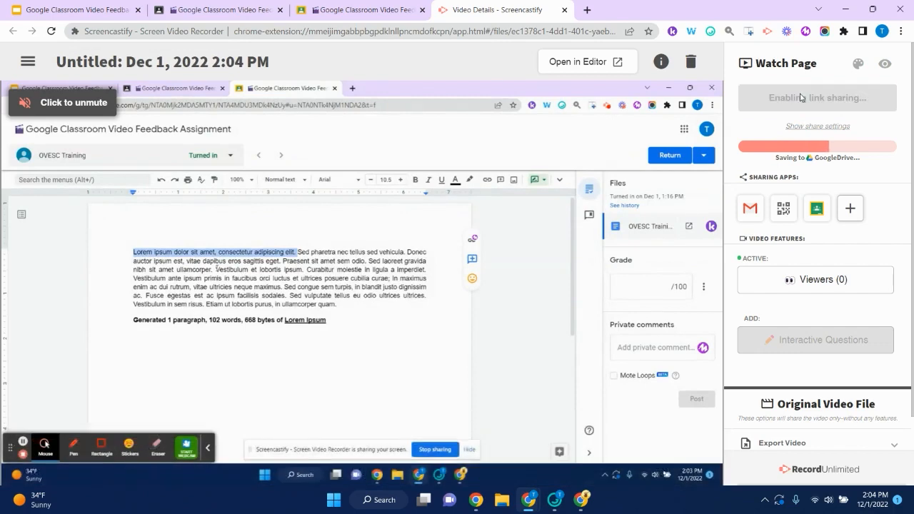
{"action": "left_click", "coordinate": [341, 9]}
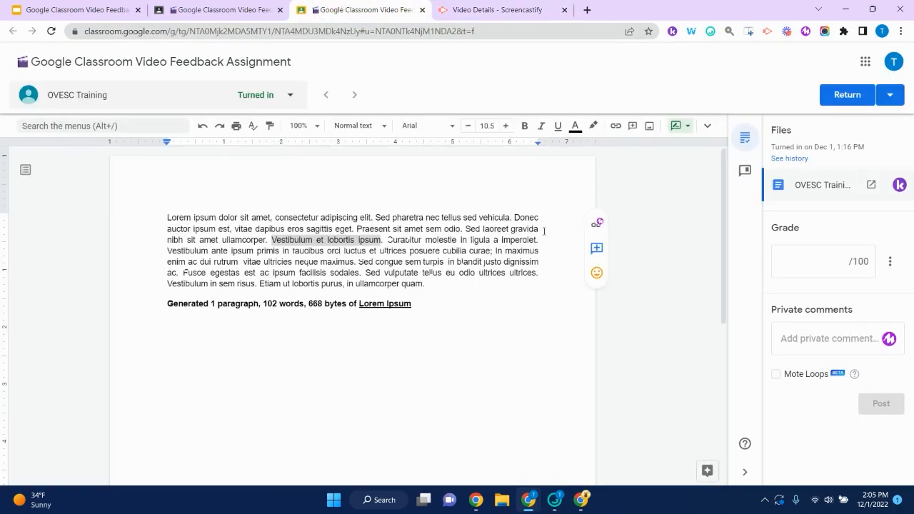
- Post the pasted Screencastify link as a comment on 'Vestibulum et lobortis ipsum' and return the work
{"action": "left_click", "coordinate": [595, 247]}
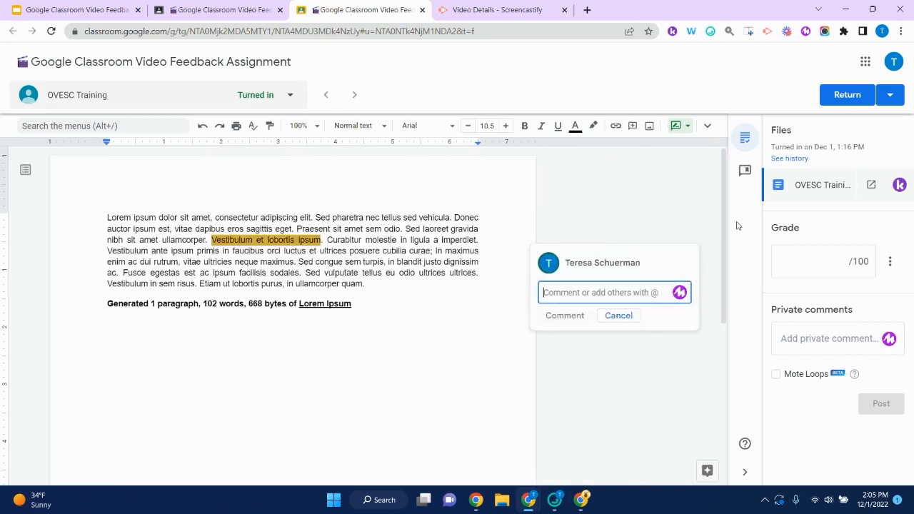
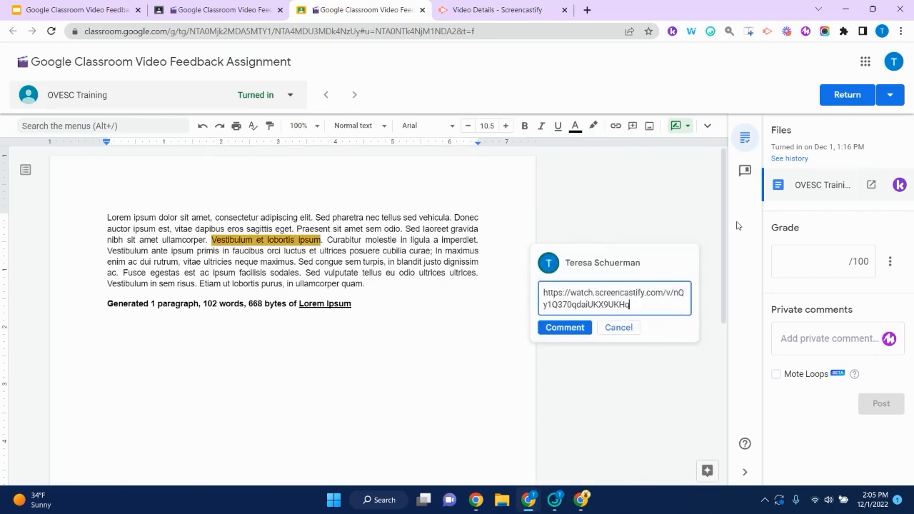
{"action": "left_click", "coordinate": [565, 328]}
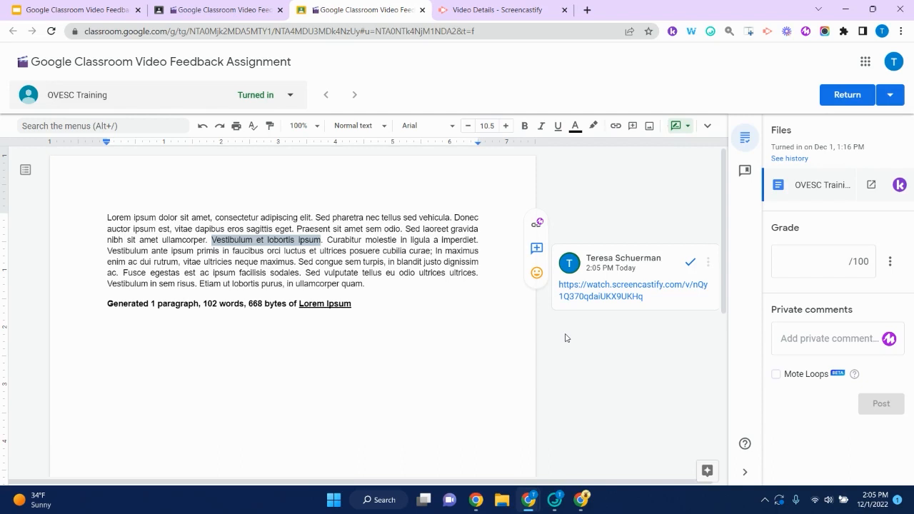
{"action": "left_click", "coordinate": [842, 97]}
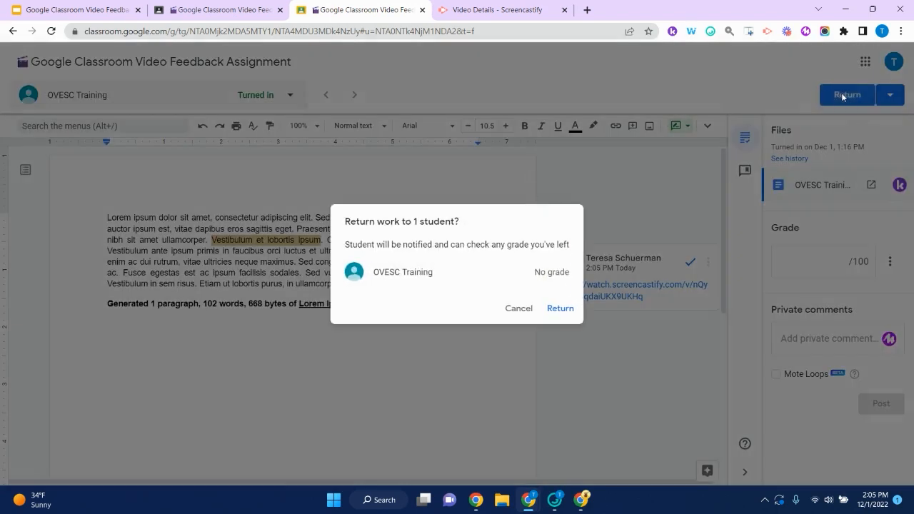
{"action": "left_click", "coordinate": [555, 311]}
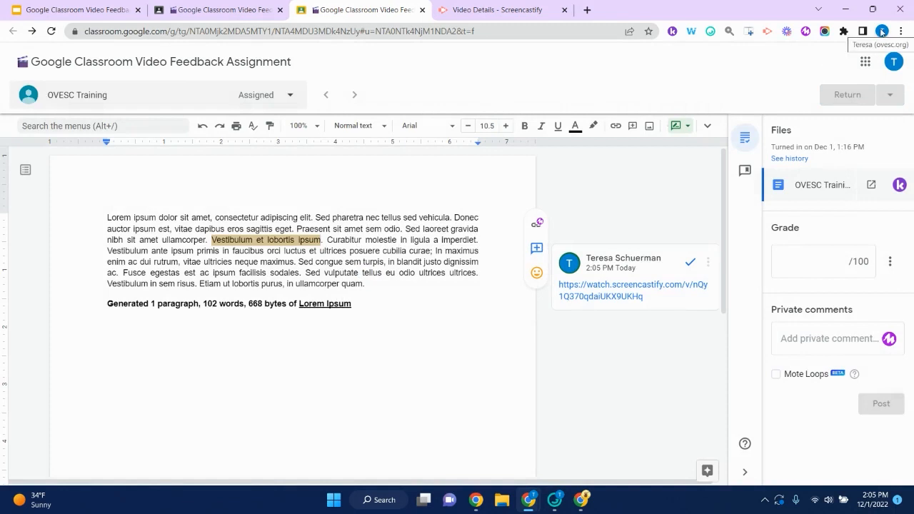
- Switch to the student's Chrome profile and open the Video Feedback assignment in Classwork
{"action": "left_click", "coordinate": [881, 32]}
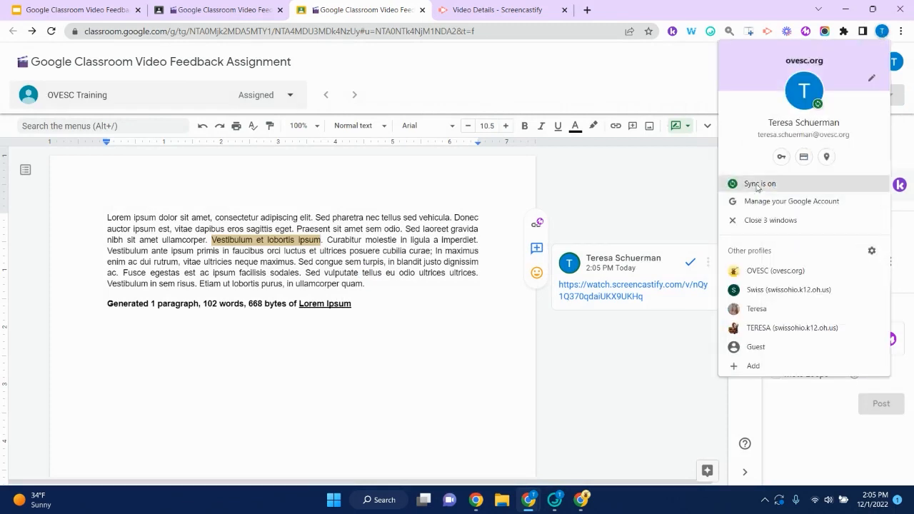
{"action": "left_click", "coordinate": [774, 270]}
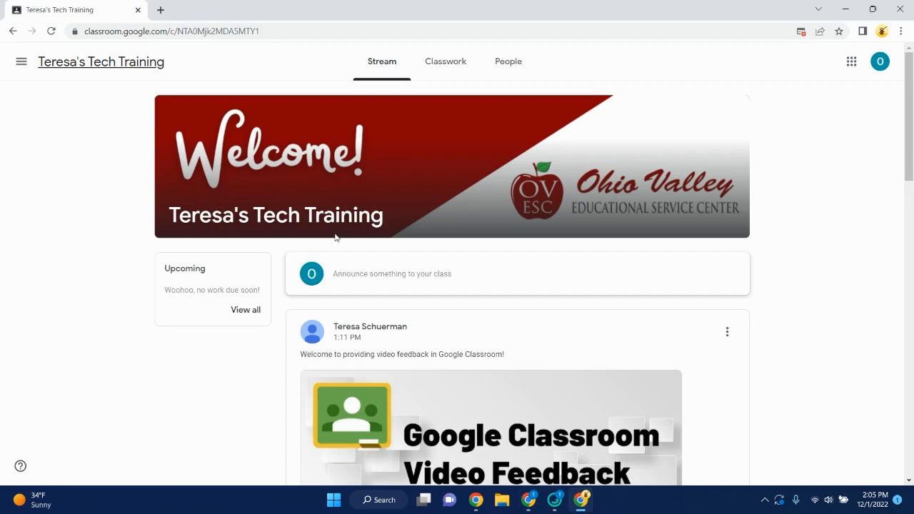
{"action": "left_click", "coordinate": [444, 69]}
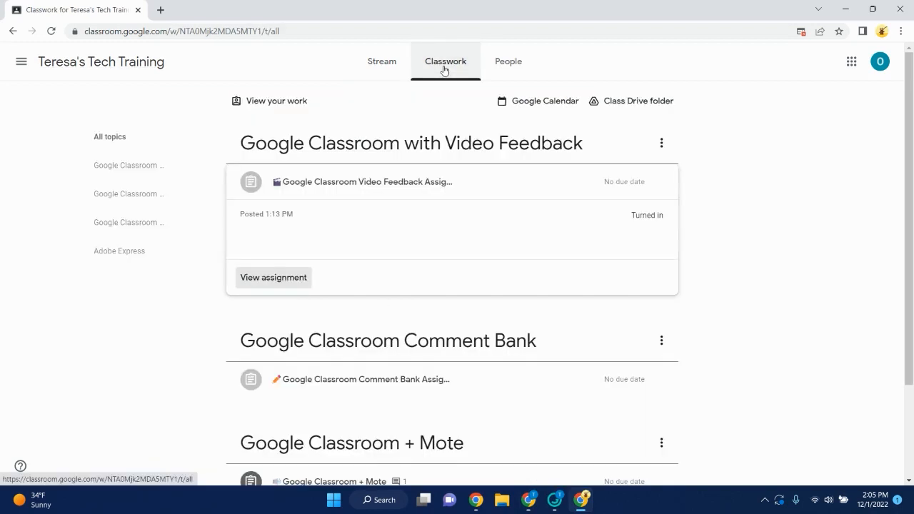
{"action": "left_click", "coordinate": [276, 285]}
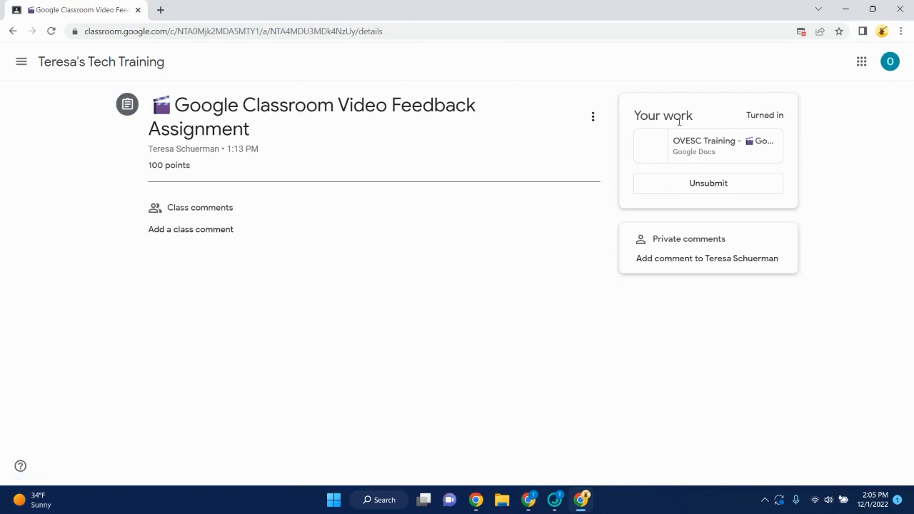
- Open the returned document and follow the teacher's comment link to the Screencastify video
{"action": "left_click", "coordinate": [701, 152]}
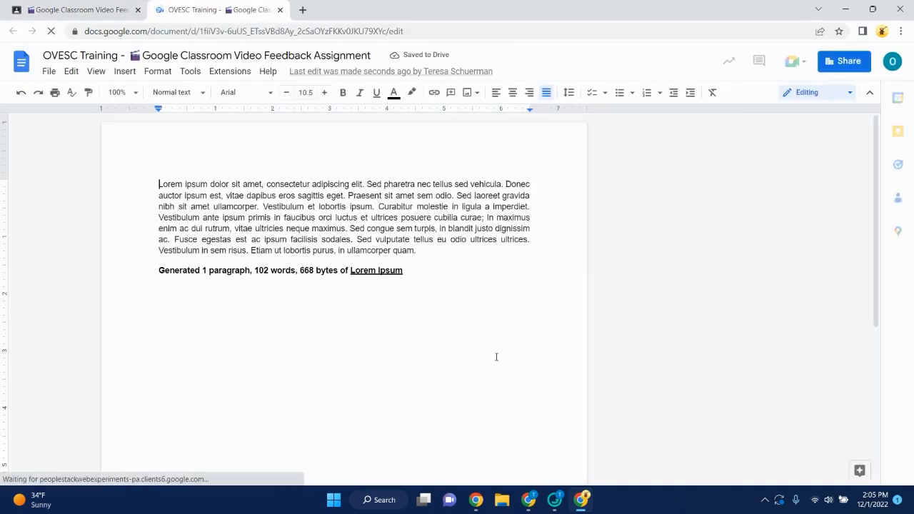
{"action": "left_click", "coordinate": [698, 255]}
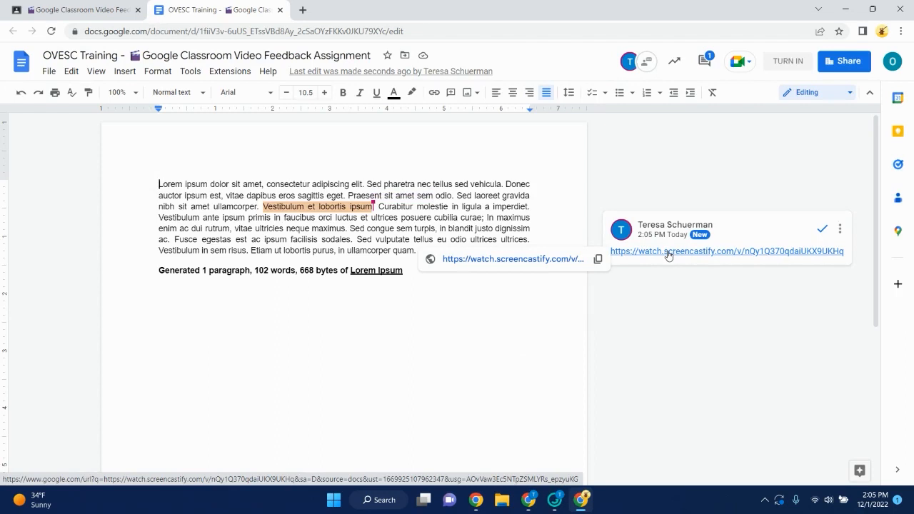
{"action": "left_click", "coordinate": [668, 252]}
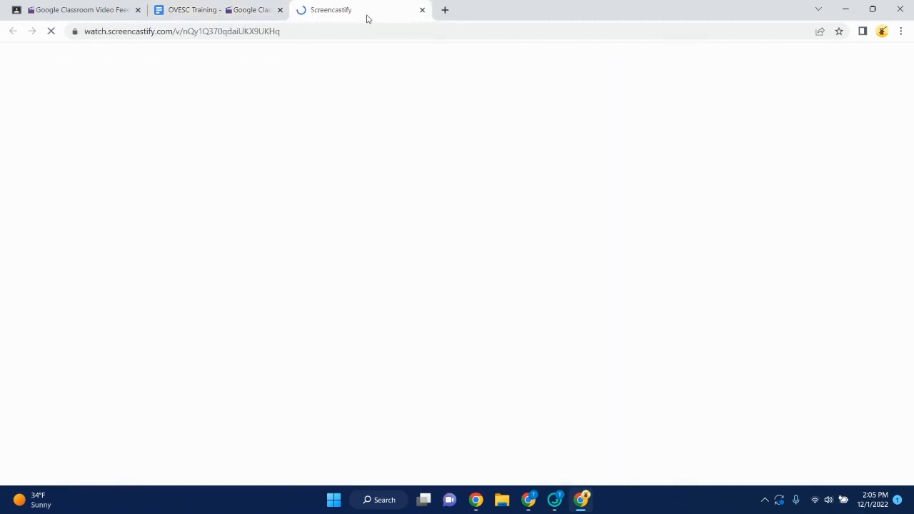